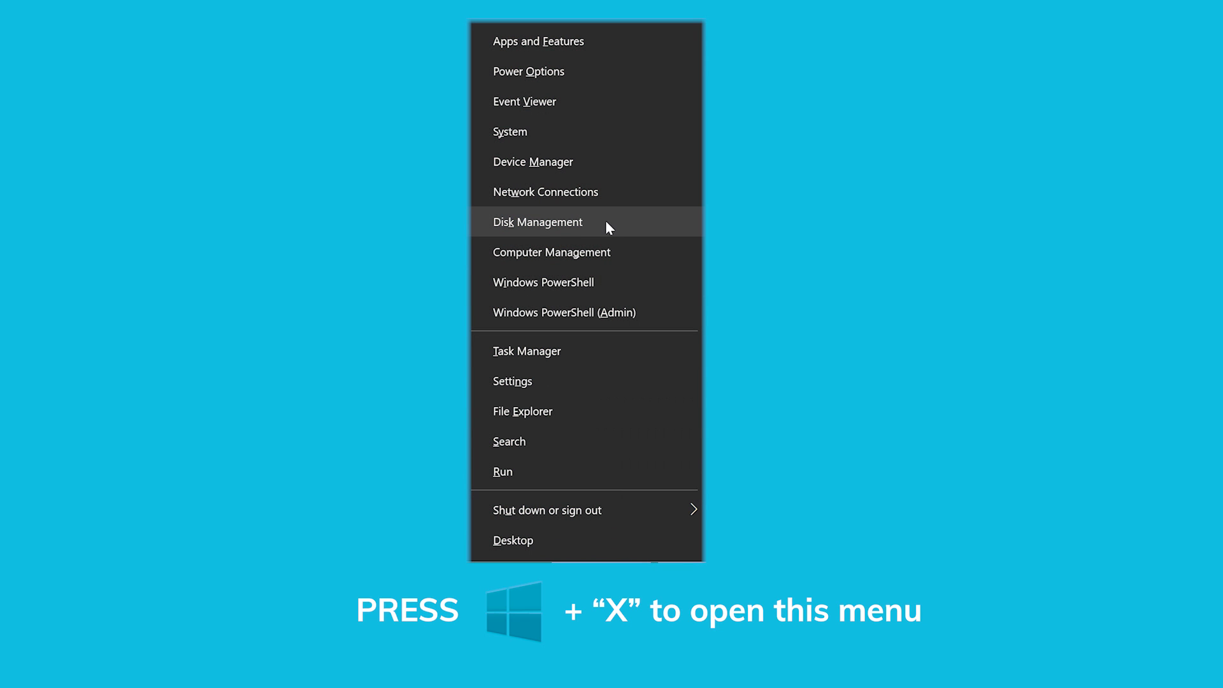
In Disk Management, check drive C: for file system errors from its Properties Tools tab, then open Optimize.
click(656, 223)
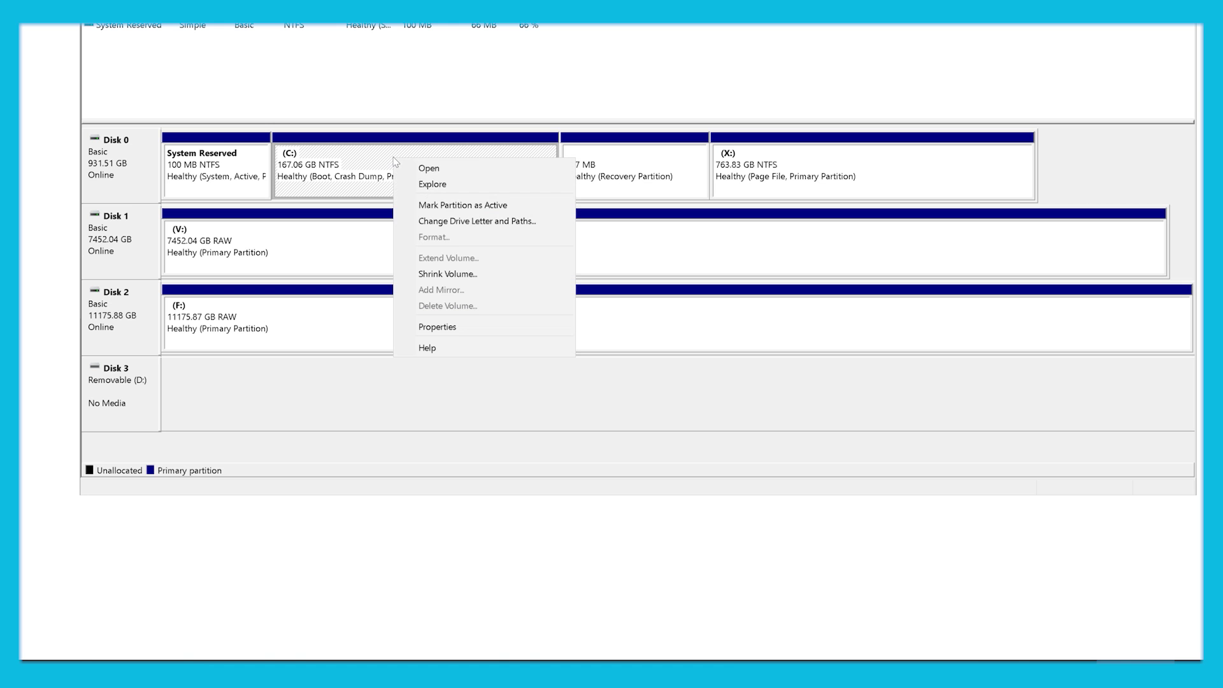
click(474, 322)
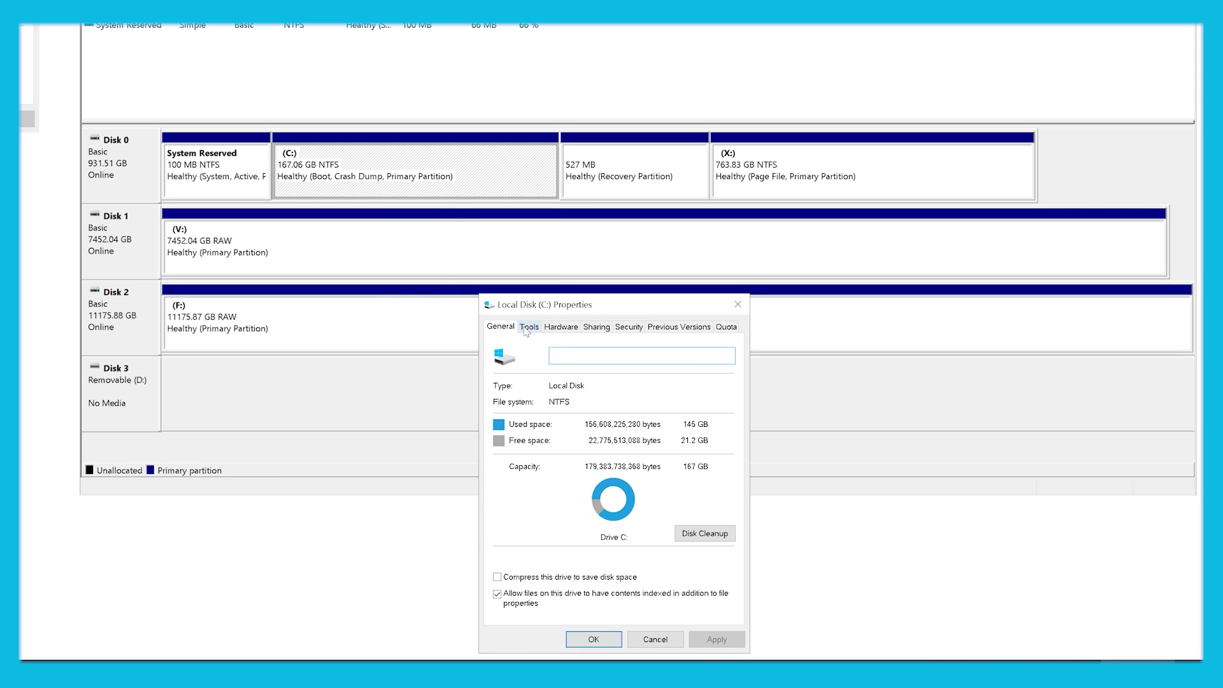
drag(573, 305, 546, 80)
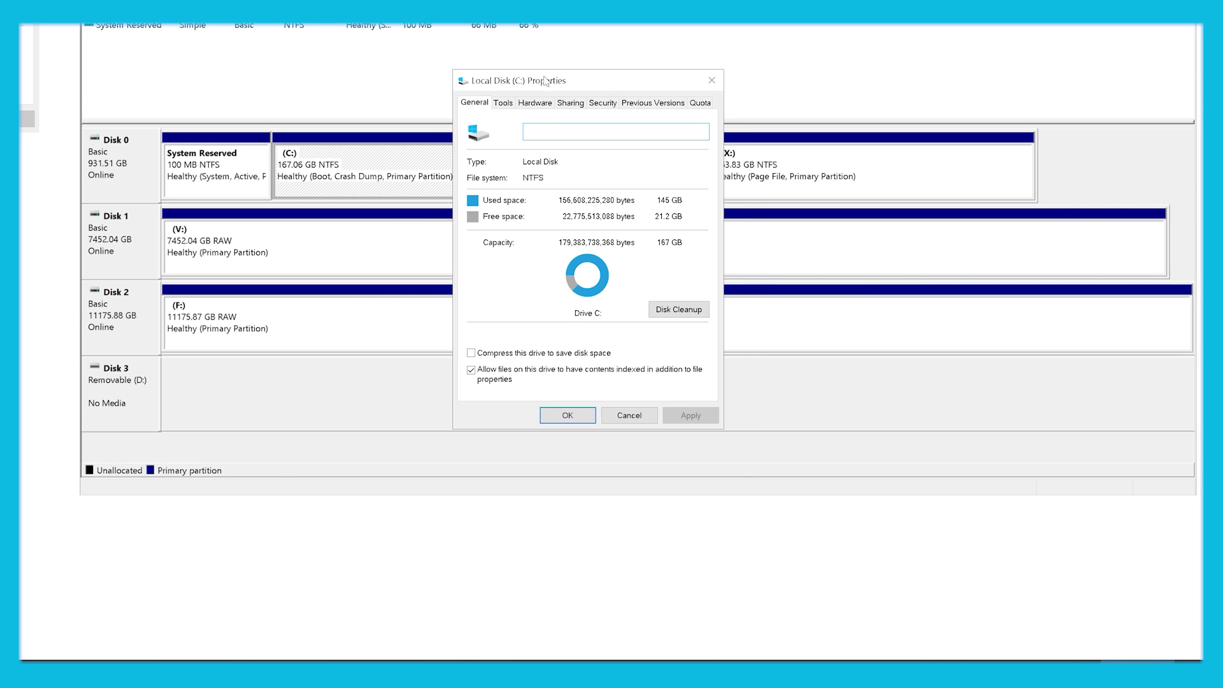
click(505, 104)
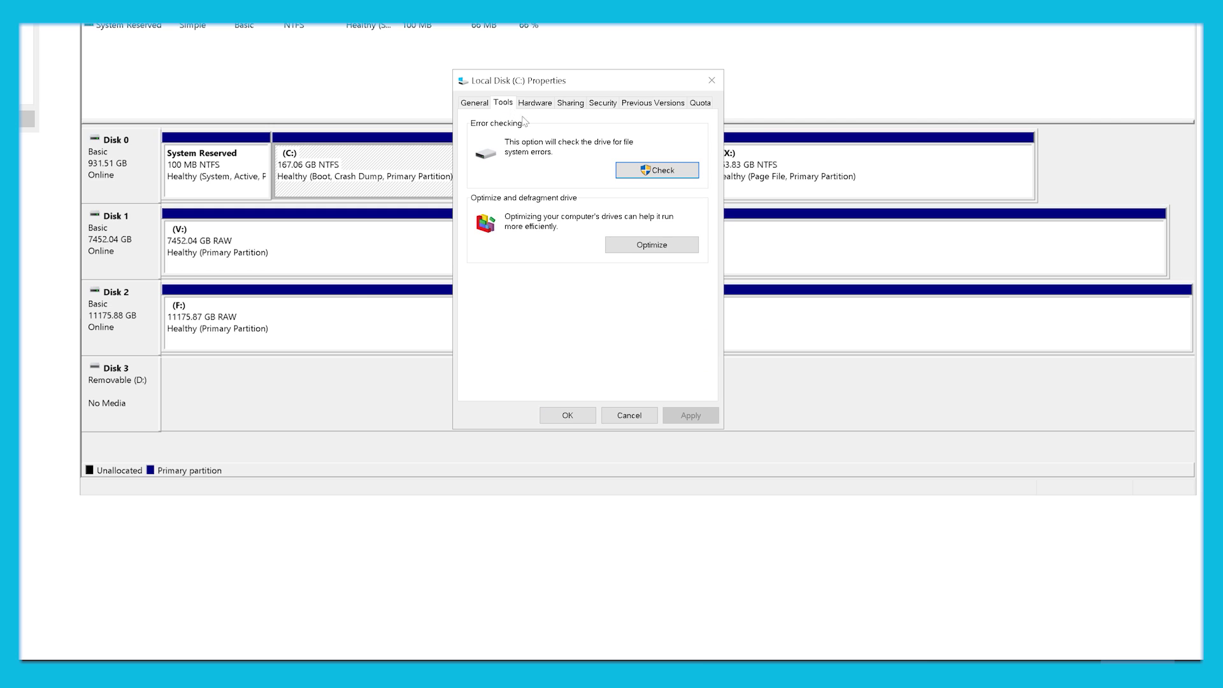
click(655, 172)
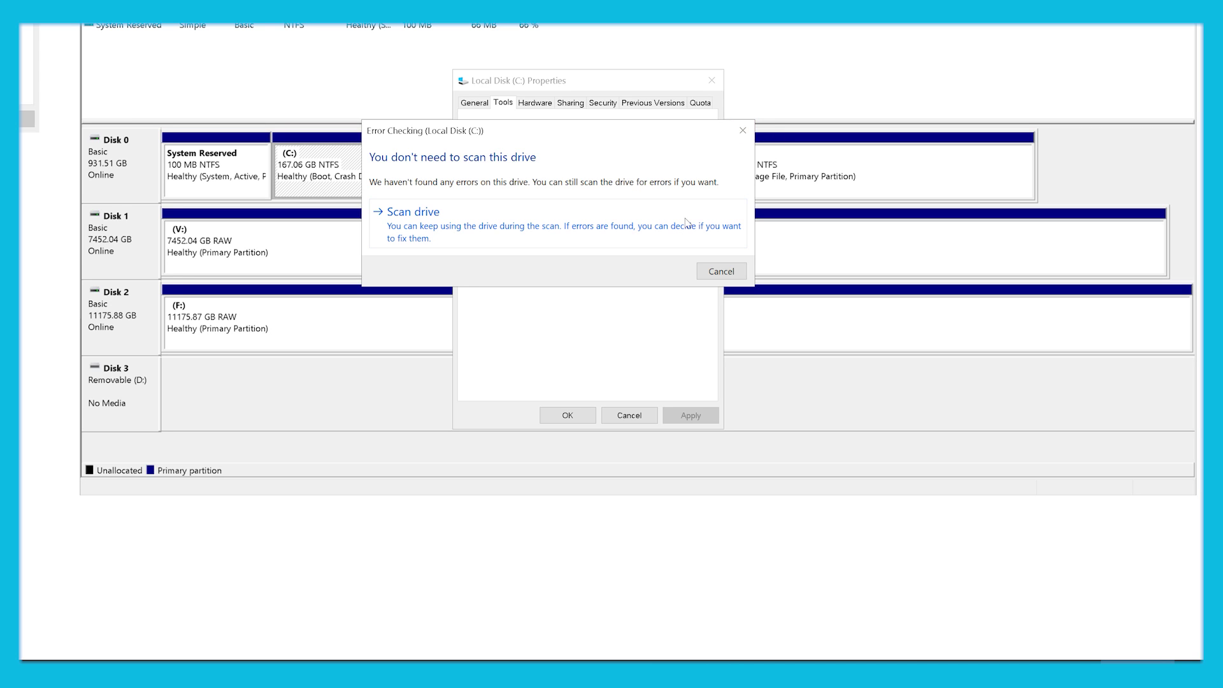
click(743, 131)
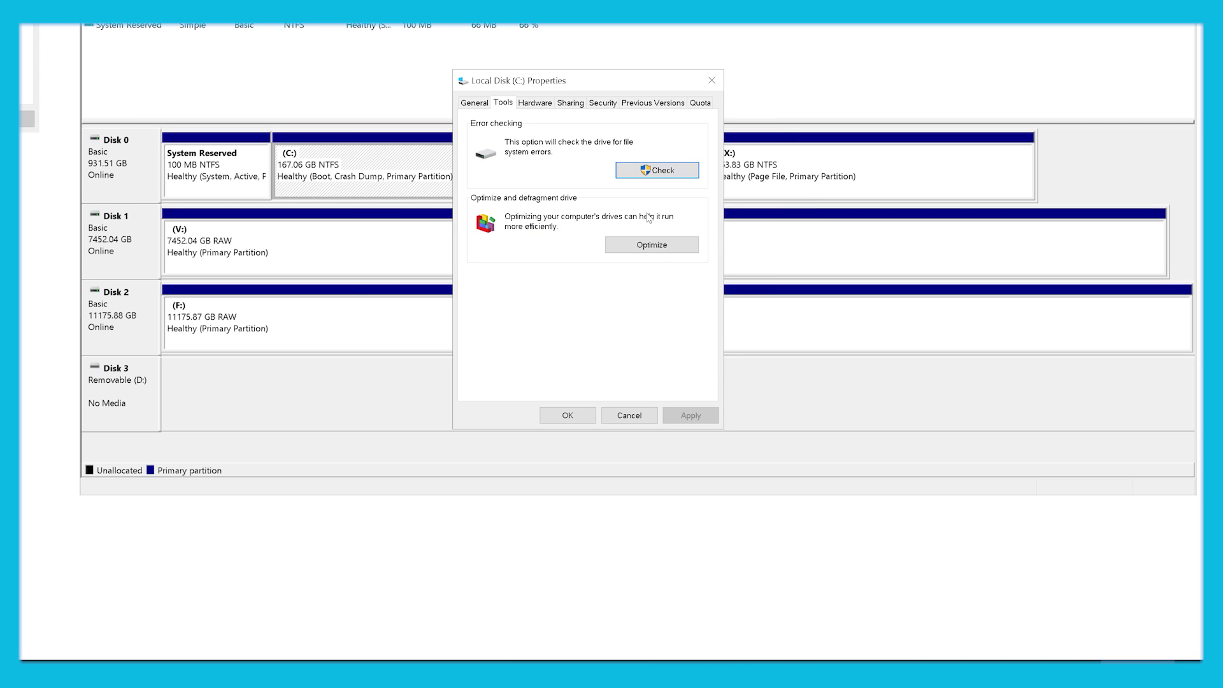
click(651, 246)
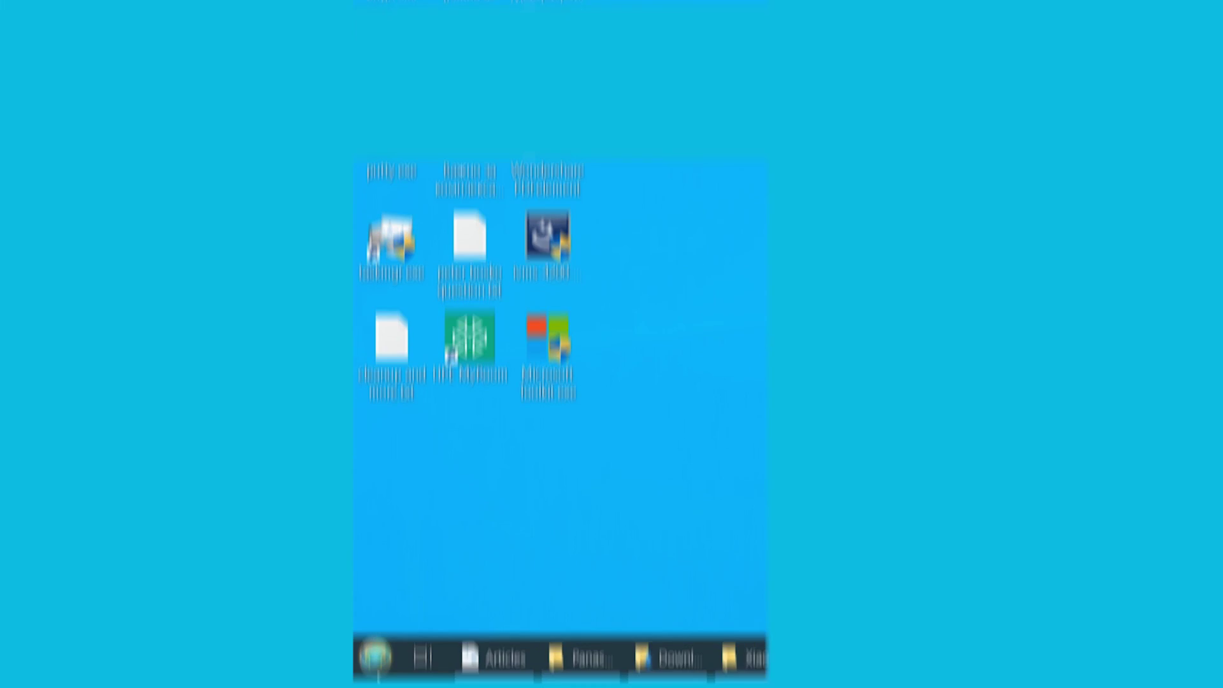
Search the Start Menu for 'cmd' and run cmd.exe as administrator.
click(375, 576)
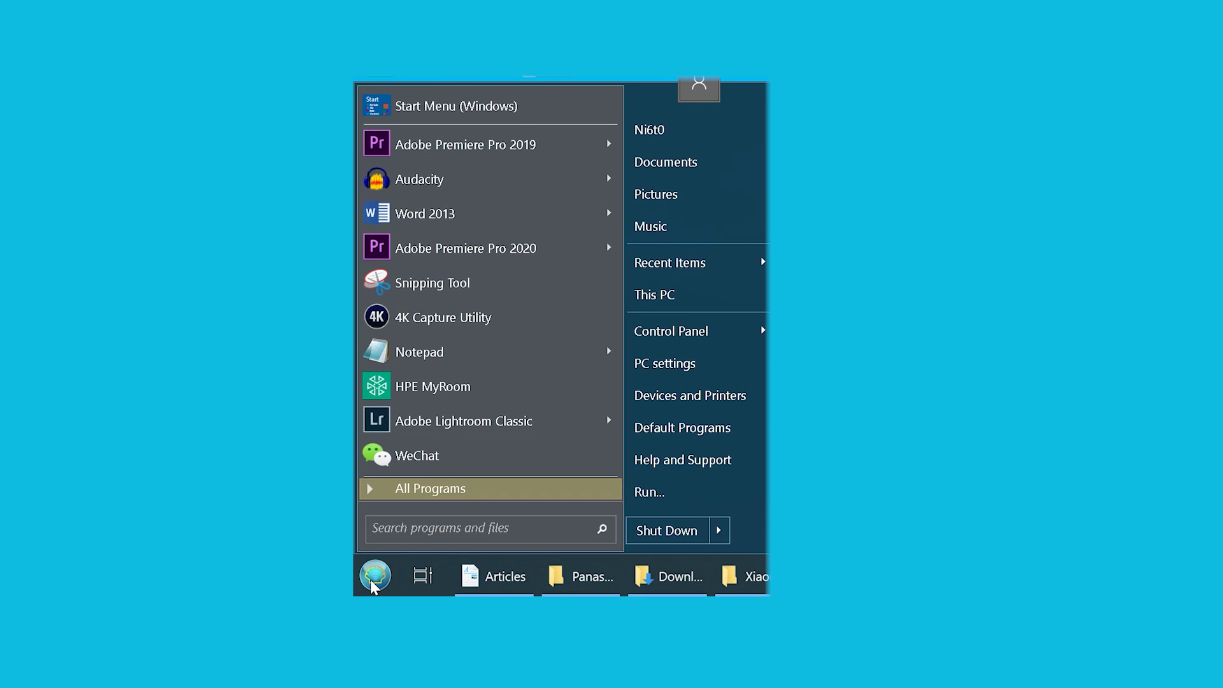
text(cmd)
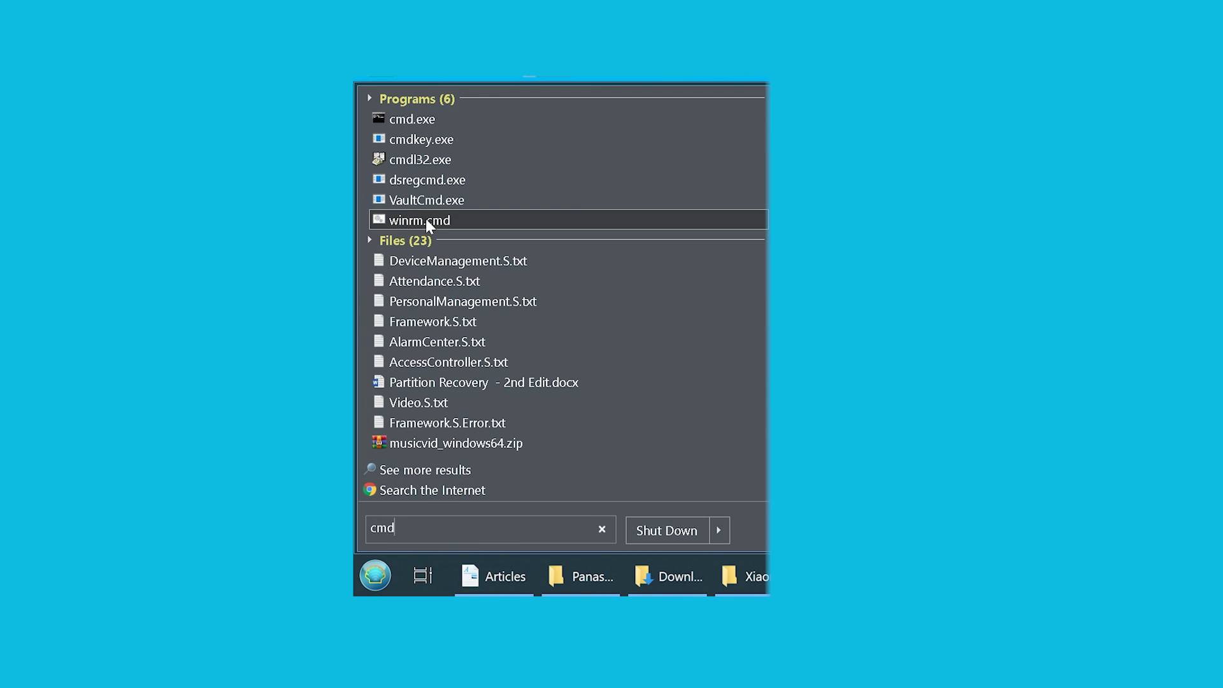
right_click(418, 123)
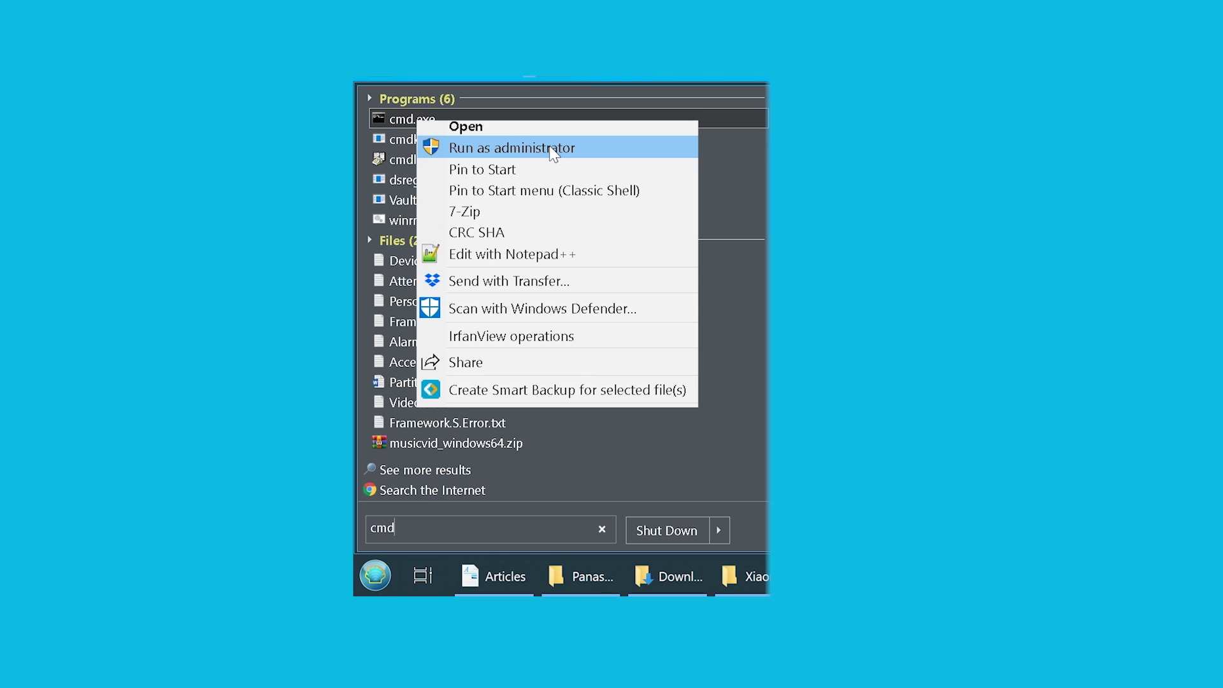
click(553, 151)
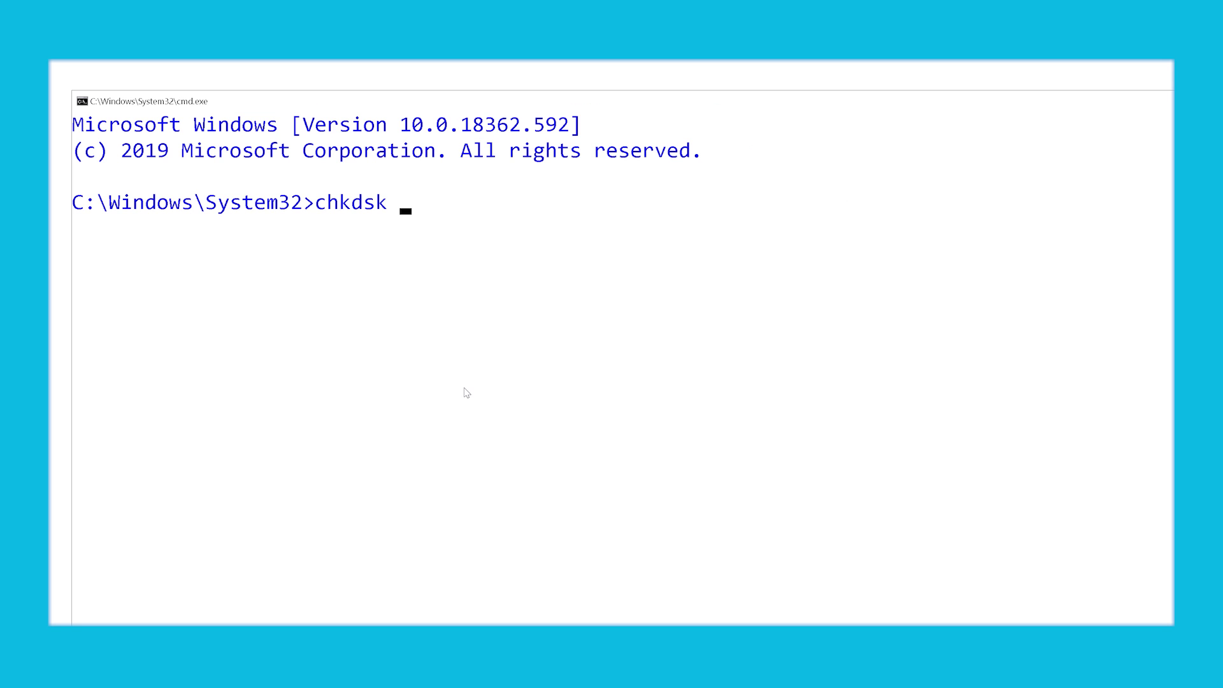
Run chkdsk d: /r /f to check and repair drive D:.
text(d: /r /f)
key(Return)
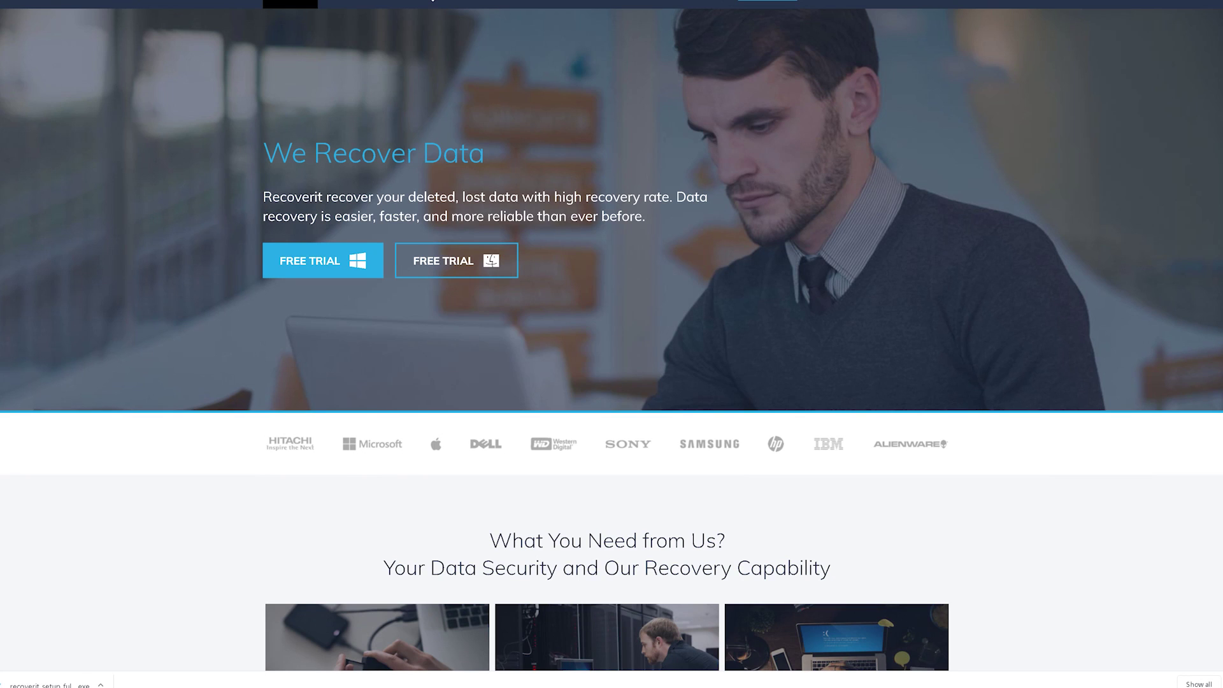
On the Recoverit homepage, open LEARN MORE under Recover Any Data from Anywhere.
scroll(612, 344, down, 7)
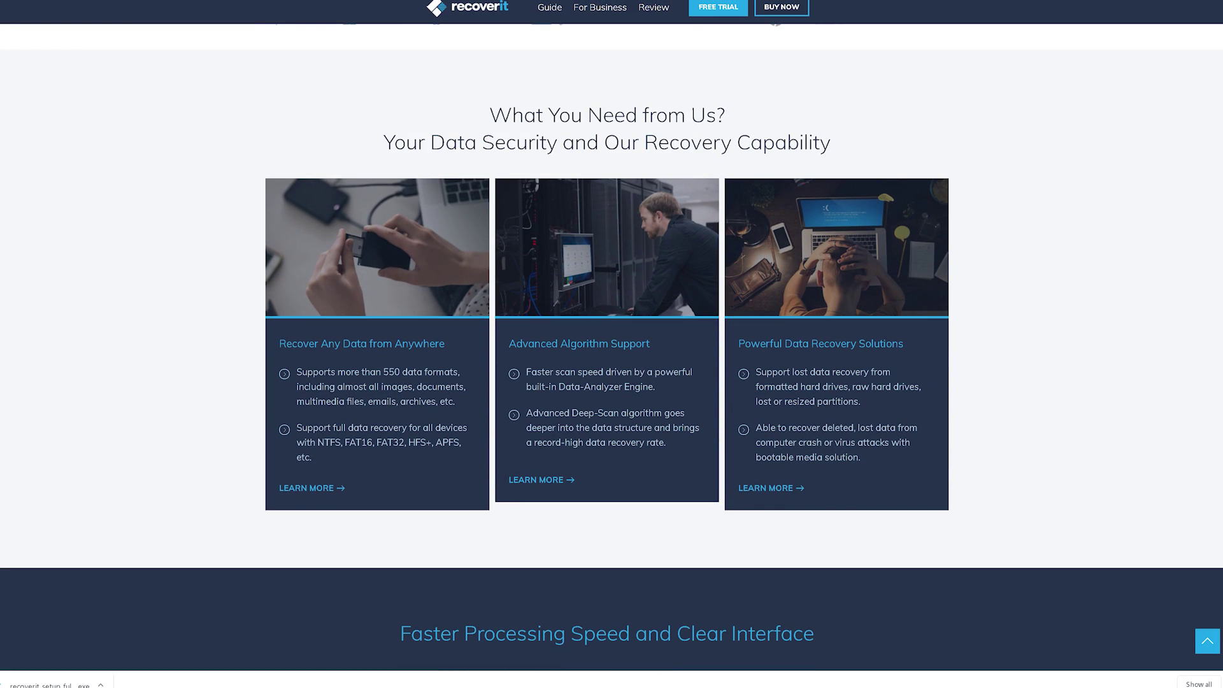
click(299, 489)
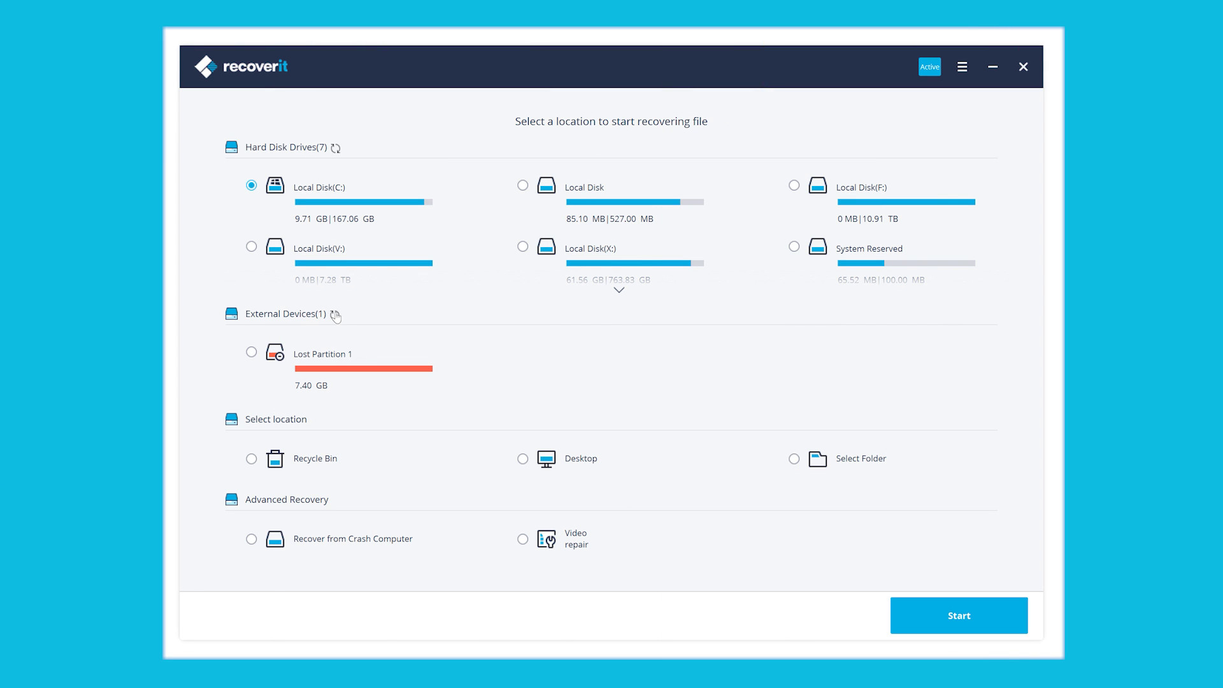
Refresh drives, scan Lost Partition 1, and open the Photo JPG folder in the File Type view.
click(335, 315)
click(962, 605)
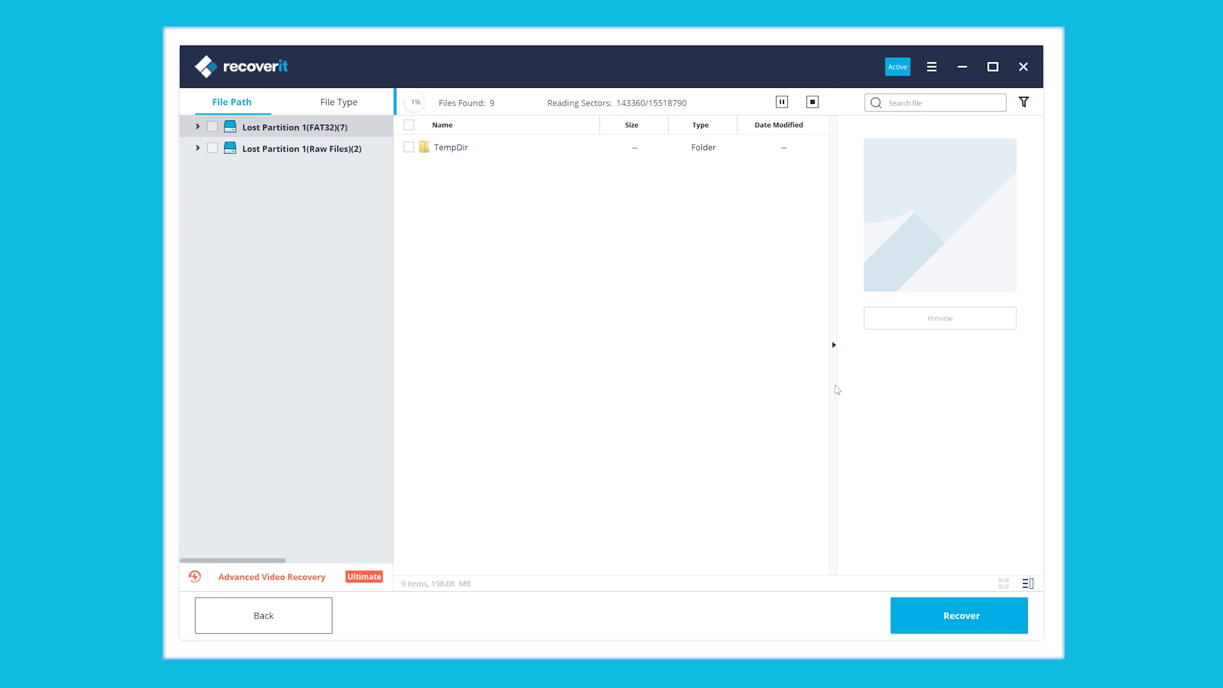
click(336, 104)
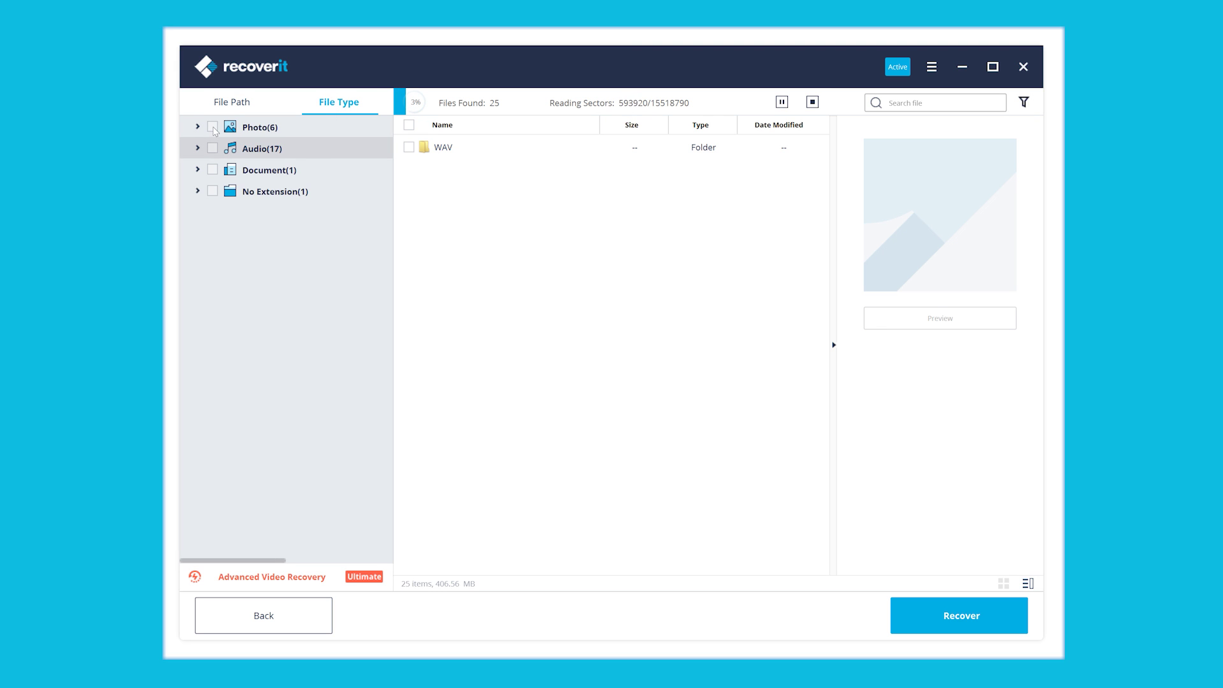
click(261, 128)
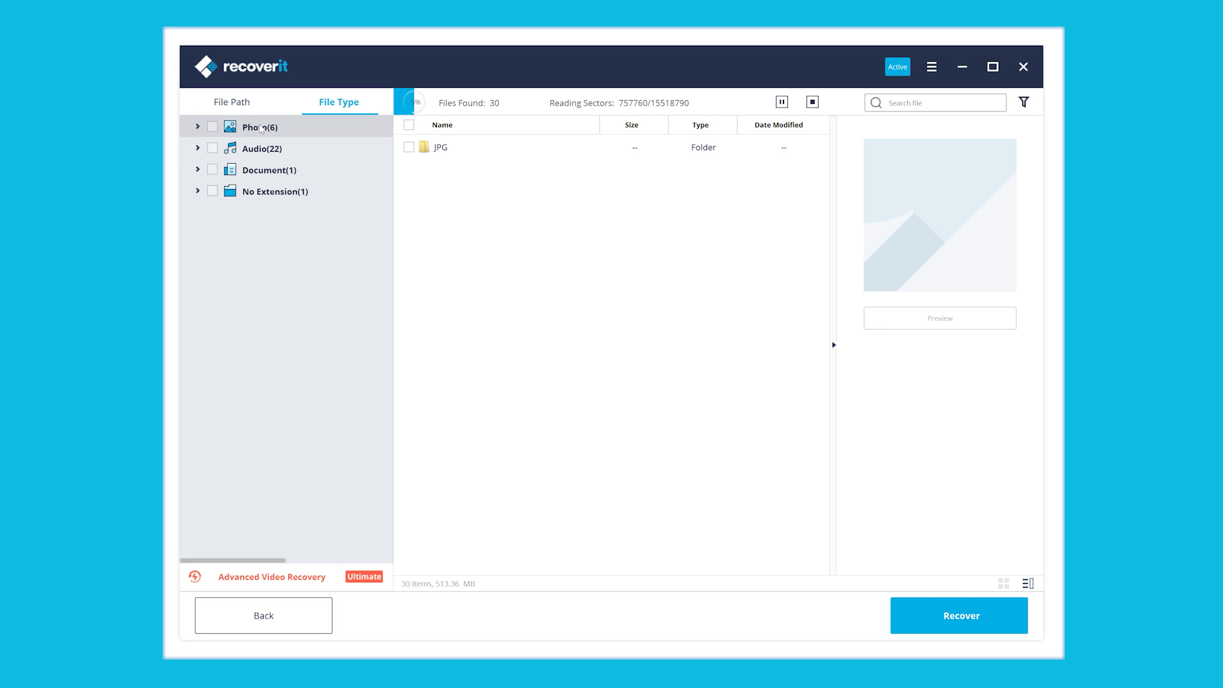
double_click(446, 149)
Stop the ongoing scan, confirm it, and dismiss the scan completion tips.
click(463, 223)
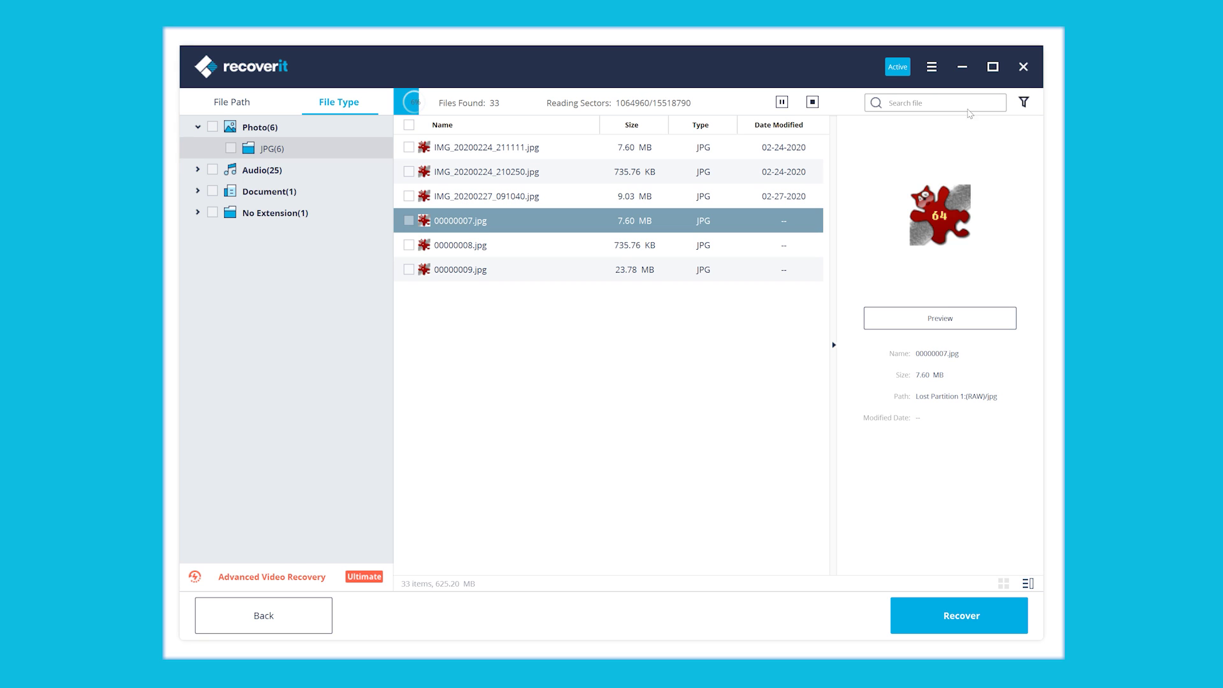
click(812, 102)
click(644, 382)
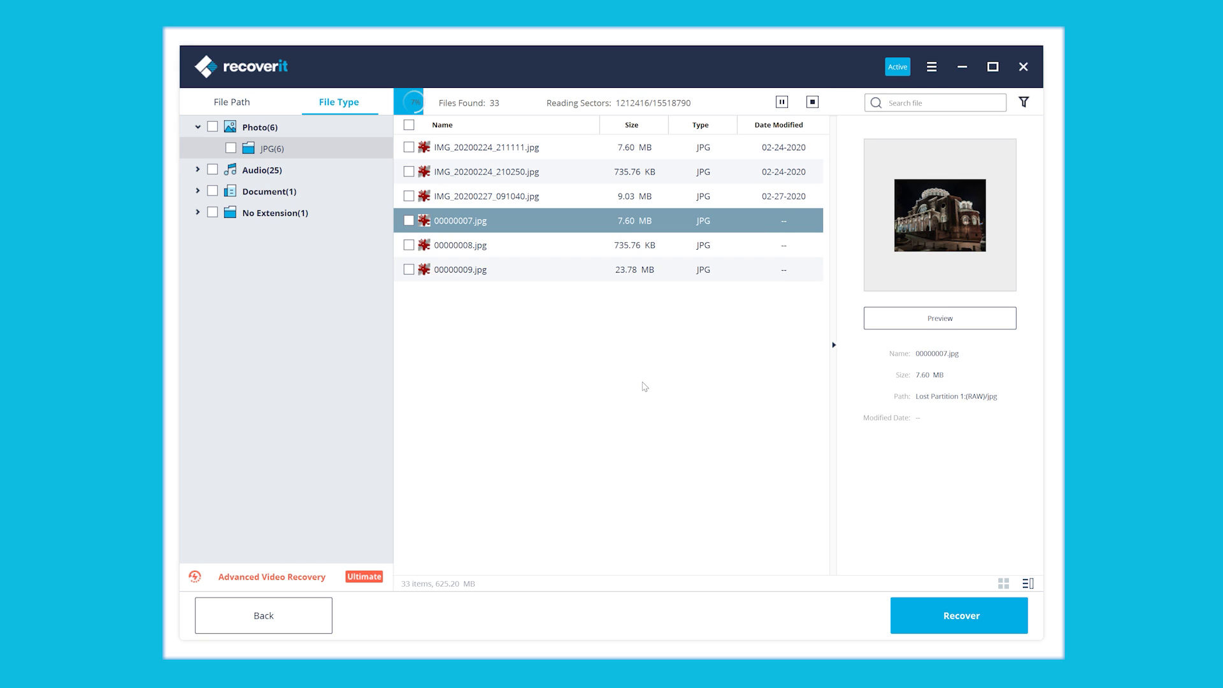
click(603, 431)
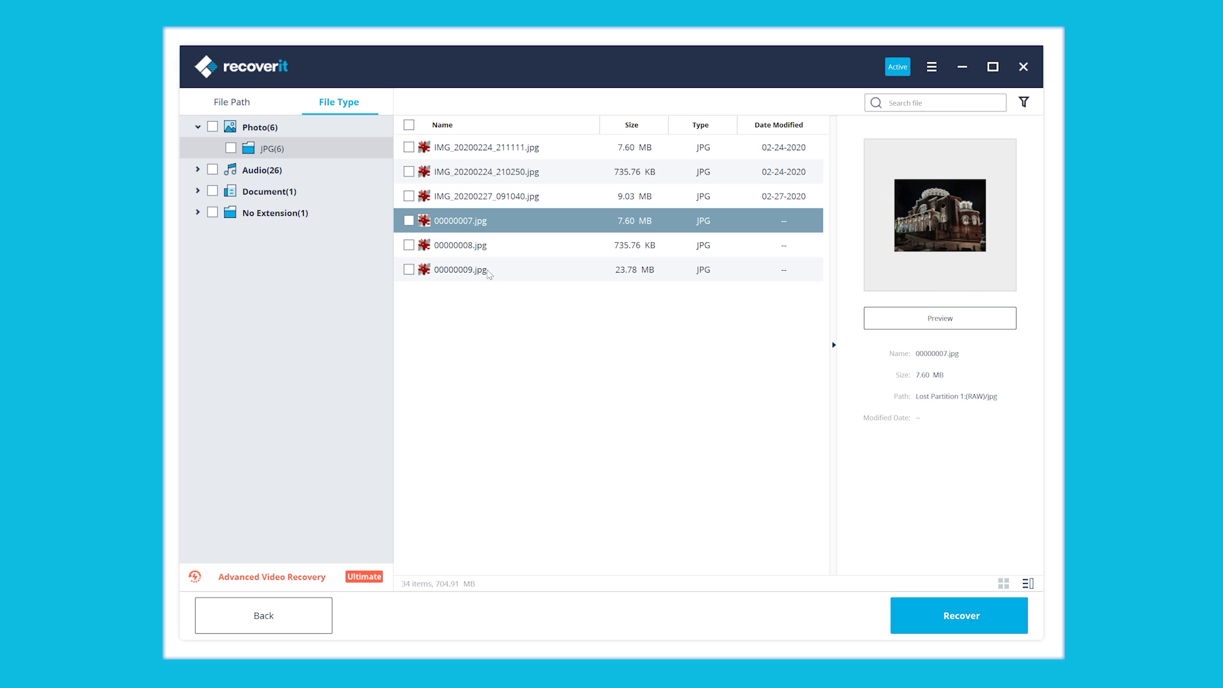
Select 00000009.jpg and open its full preview.
click(472, 248)
click(465, 271)
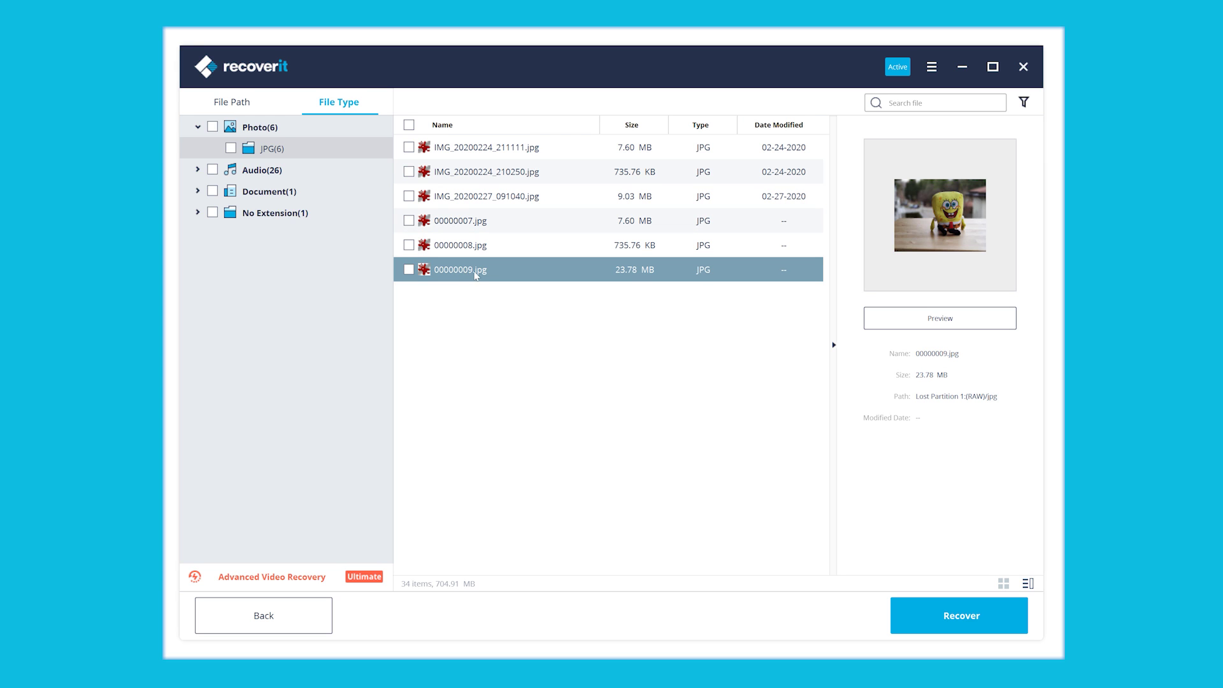
click(924, 319)
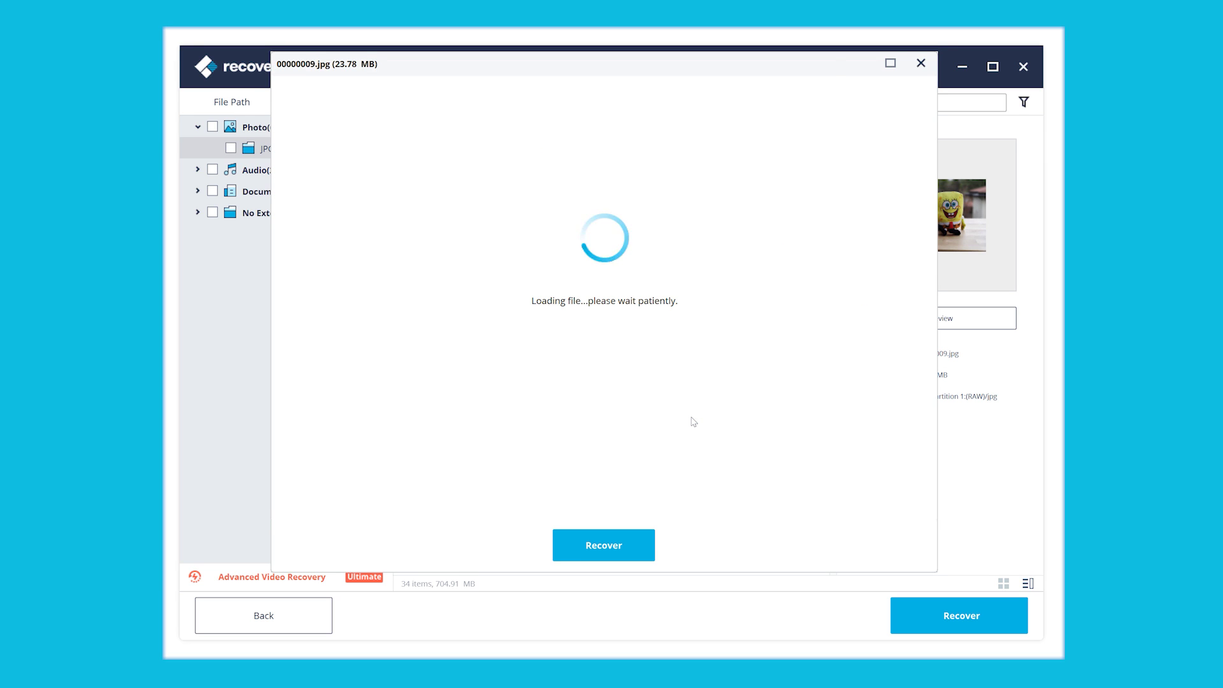
Recover 00000009.jpg into the Recovered folder on drive X:.
click(622, 545)
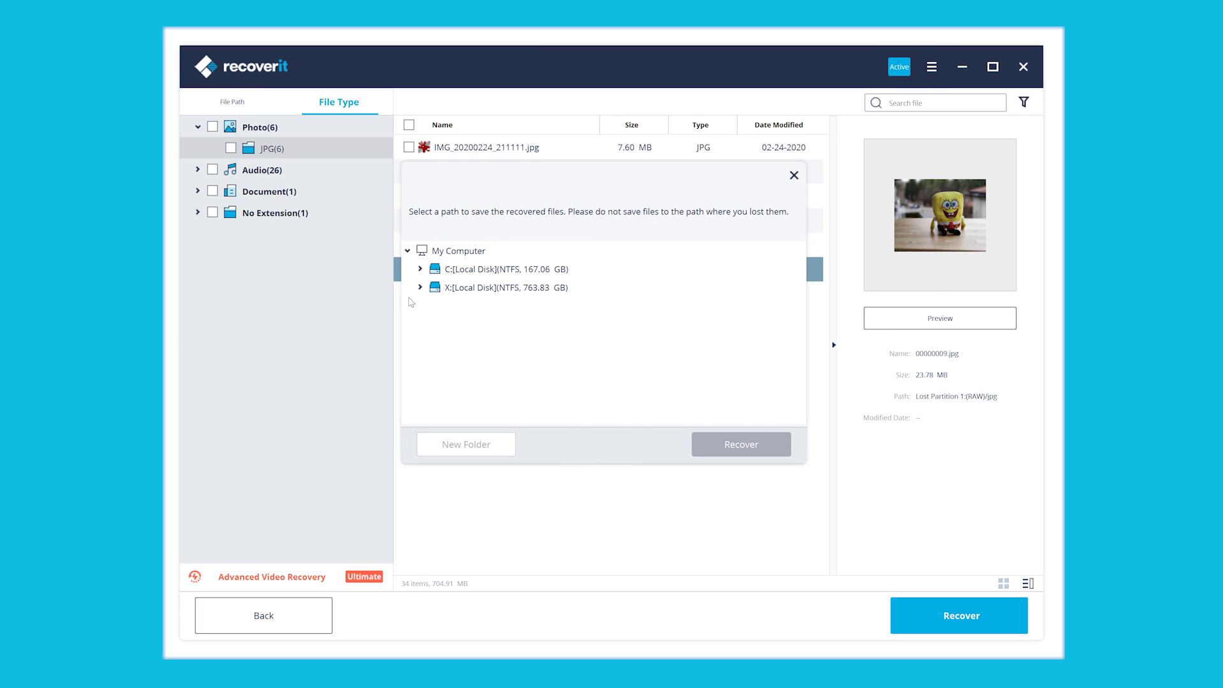
click(420, 288)
click(460, 344)
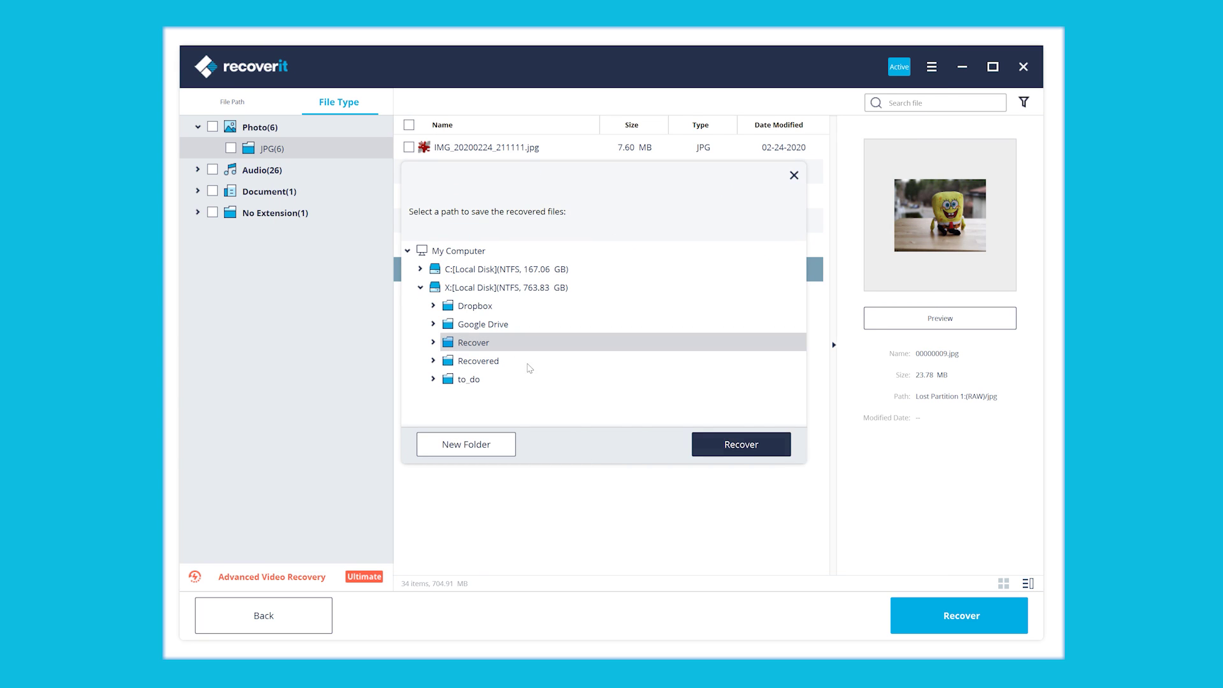
click(501, 361)
click(732, 445)
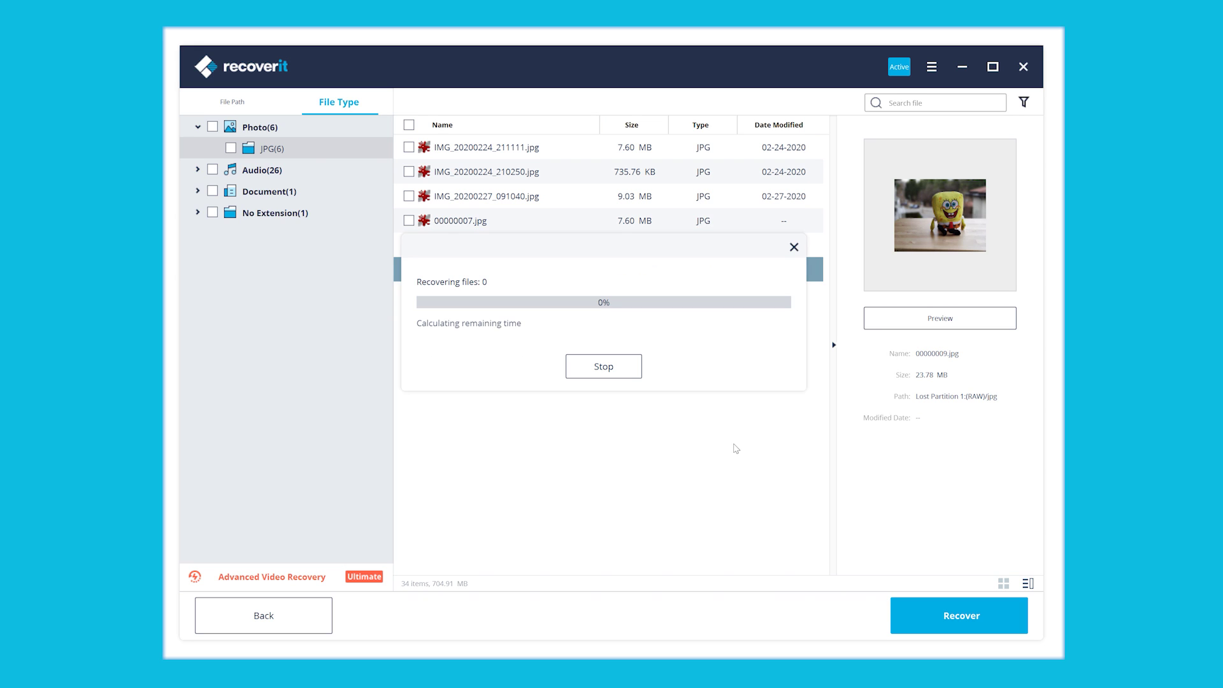